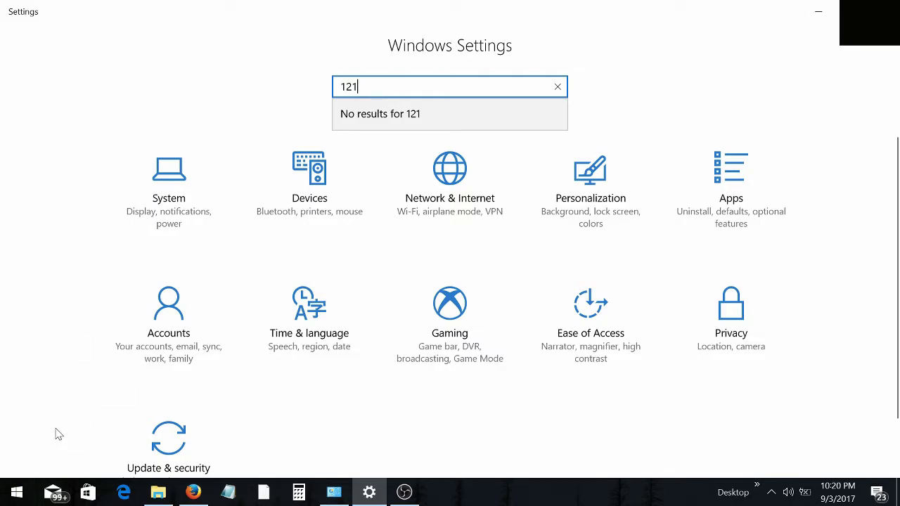
- Reopen Windows Settings from the Start menu and go to the Apps category
left_click(17, 496)
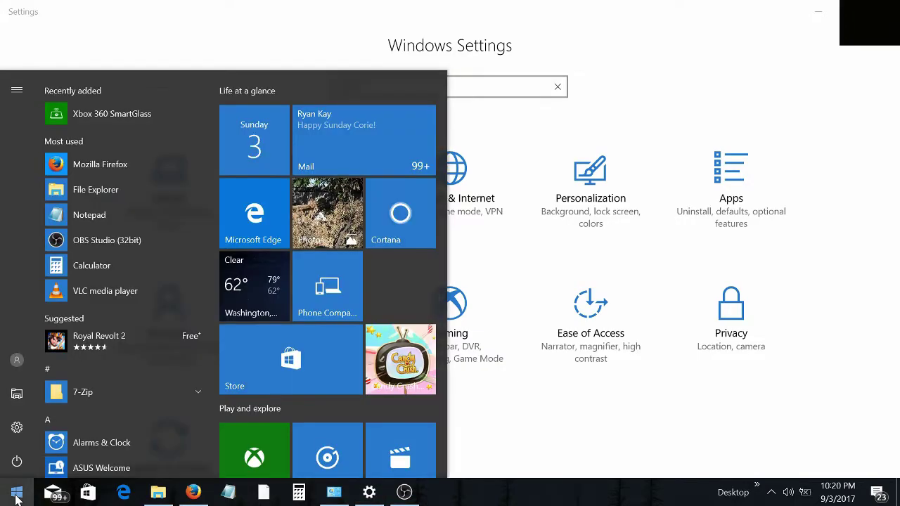
left_click(17, 497)
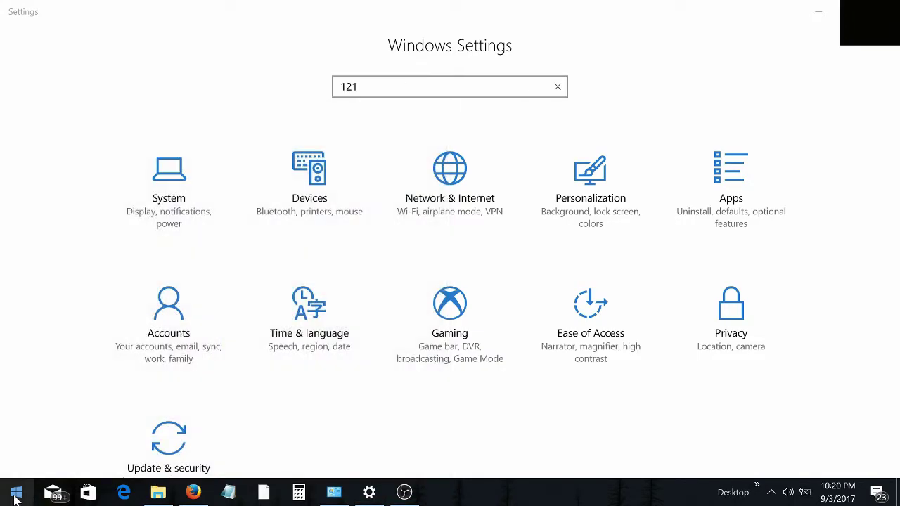
left_click(17, 496)
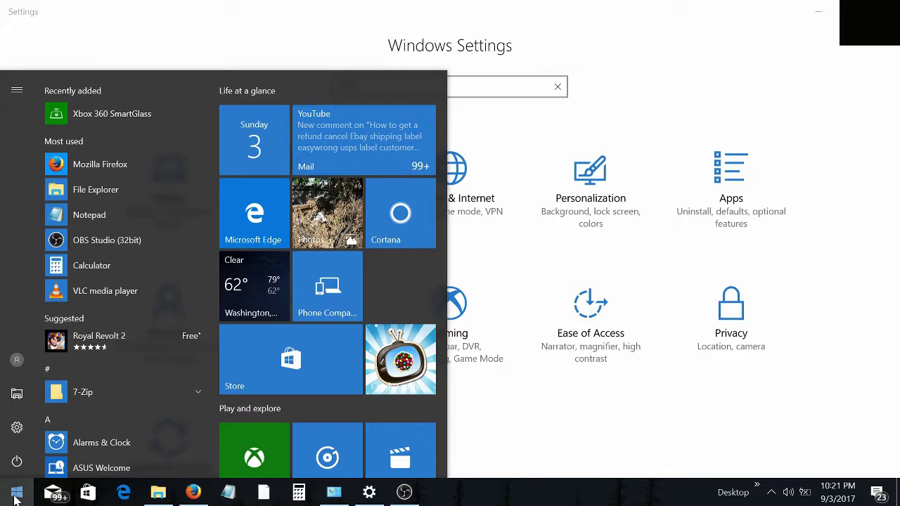
left_click(17, 429)
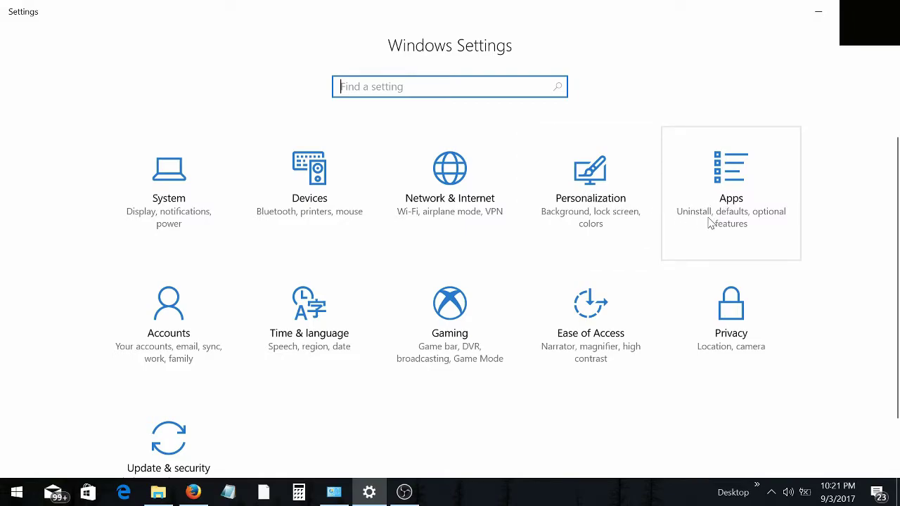
left_click(722, 198)
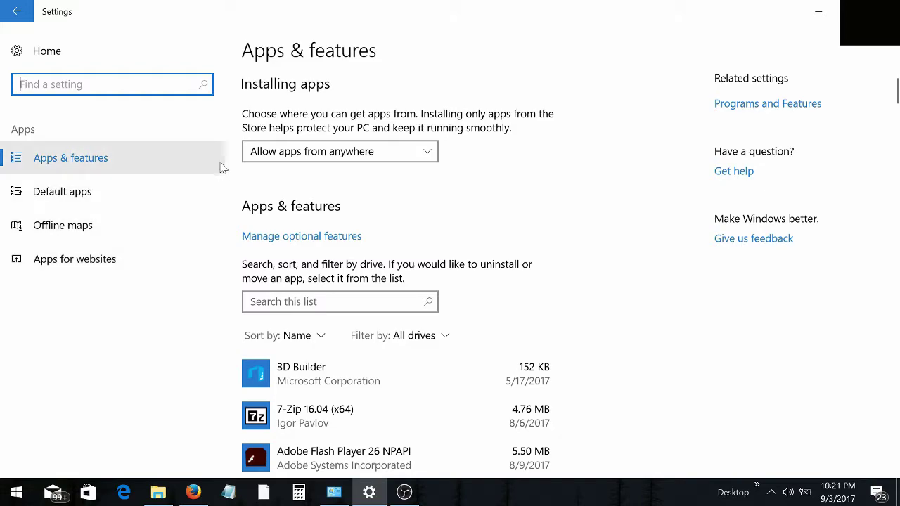
- Open Programs and Features, listing 97 installed programs including the two Kaspersky entries
type("21")
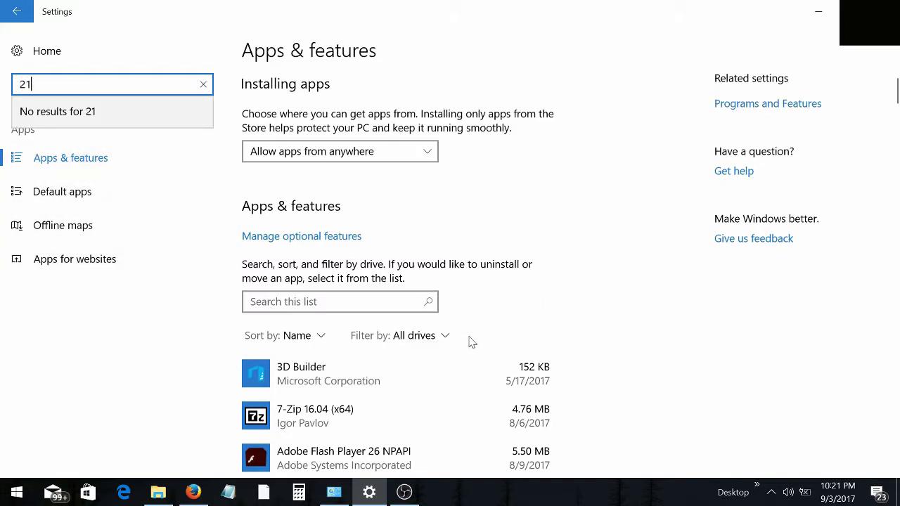
left_click(766, 106)
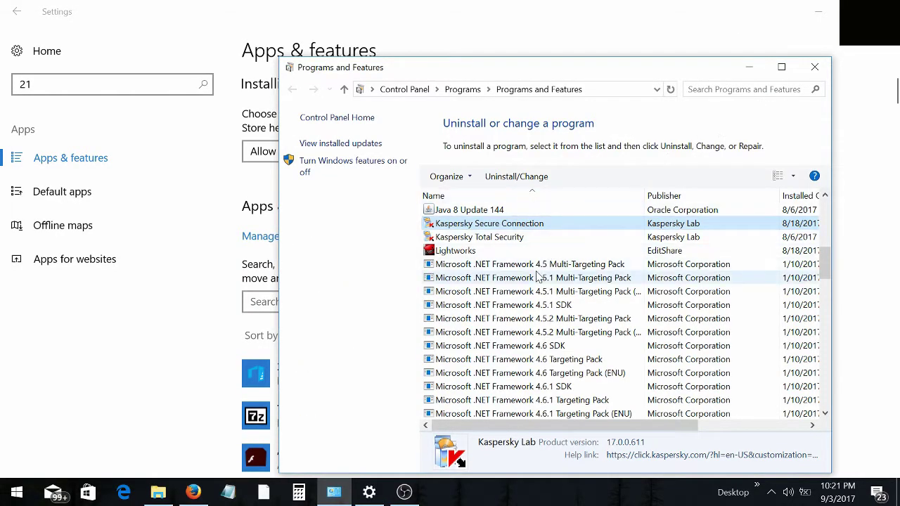
left_click(815, 68)
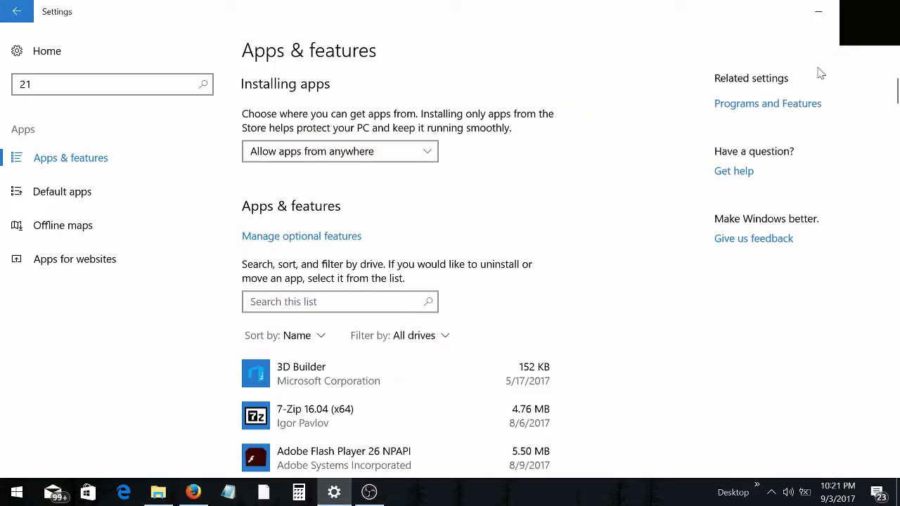
left_click(808, 103)
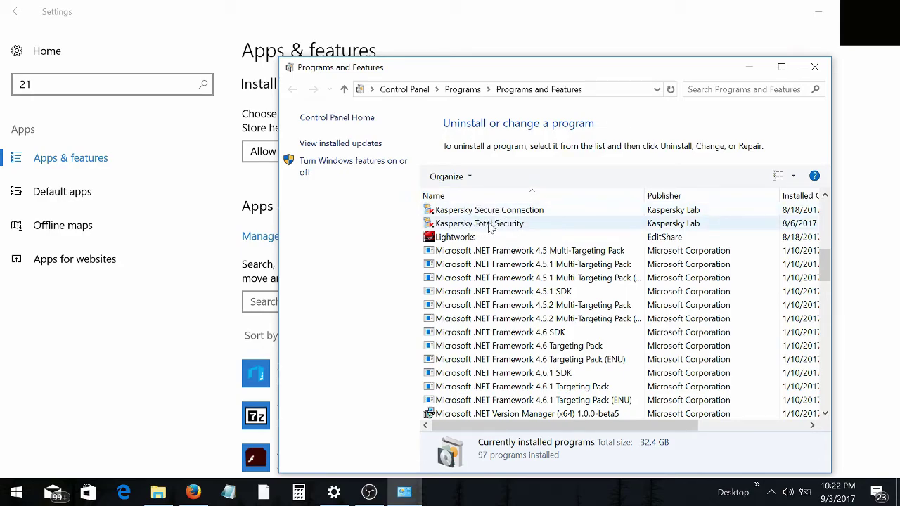
- Uninstall Kaspersky Secure Connection without saving its settings, and decline the immediate restart
left_click(484, 214)
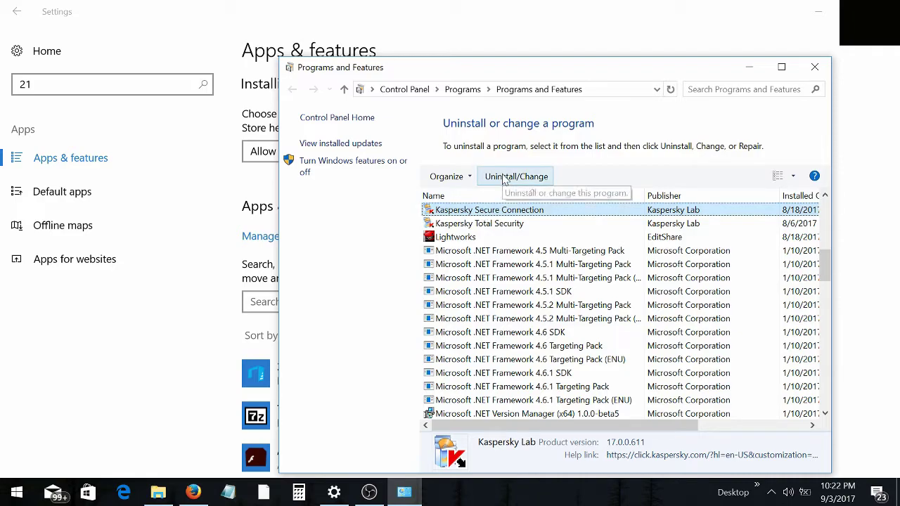
left_click(503, 180)
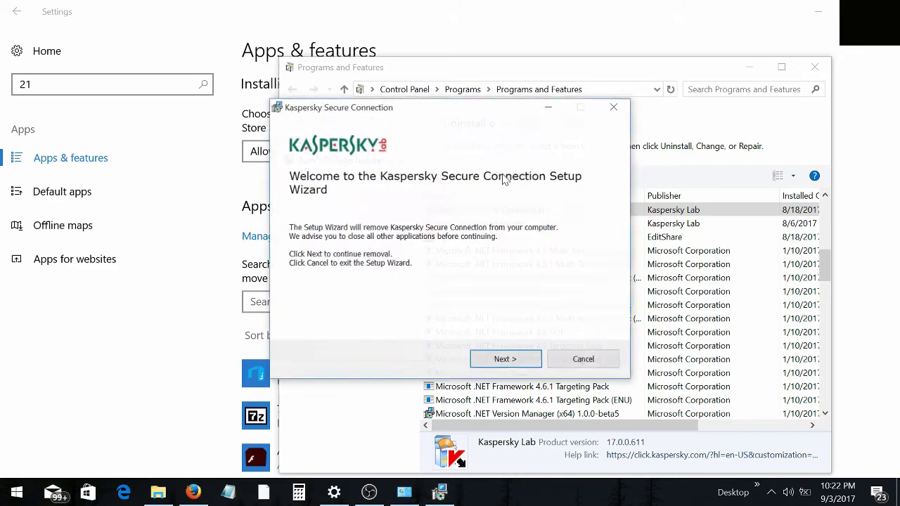
left_click(501, 362)
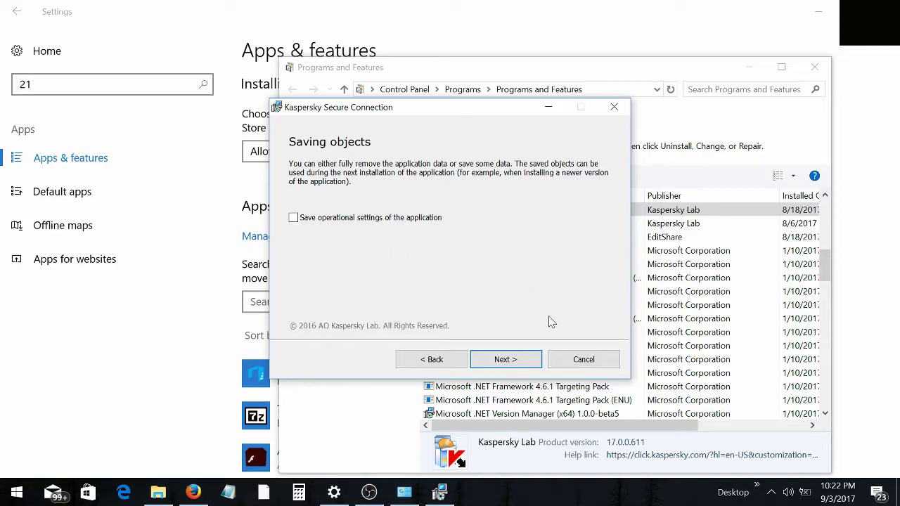
left_click(533, 359)
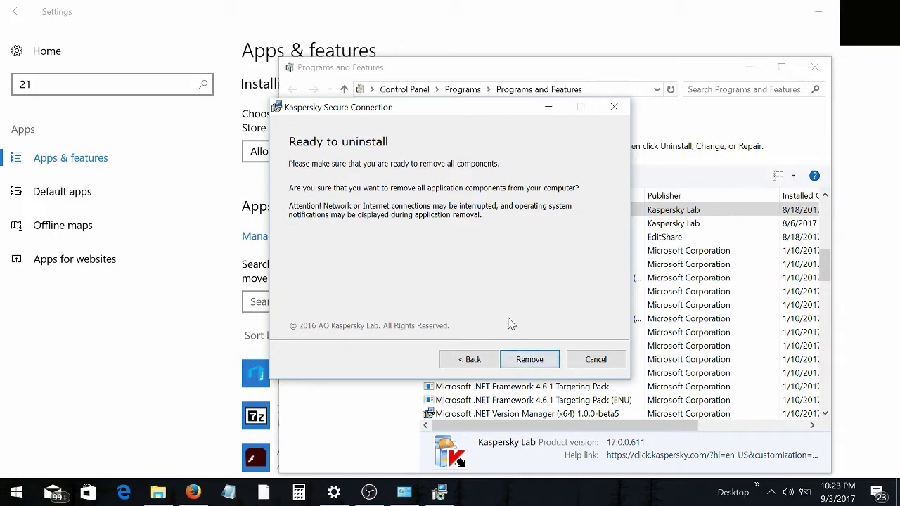
left_click(529, 360)
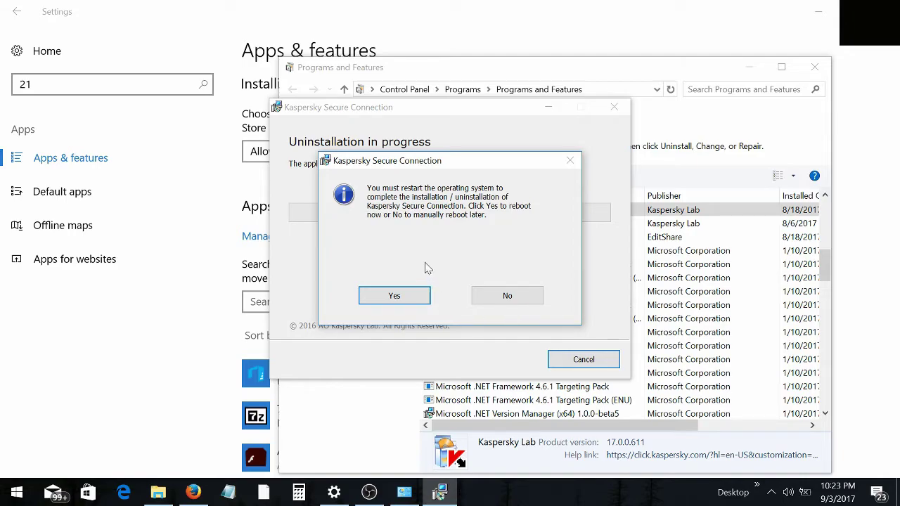
left_click(506, 296)
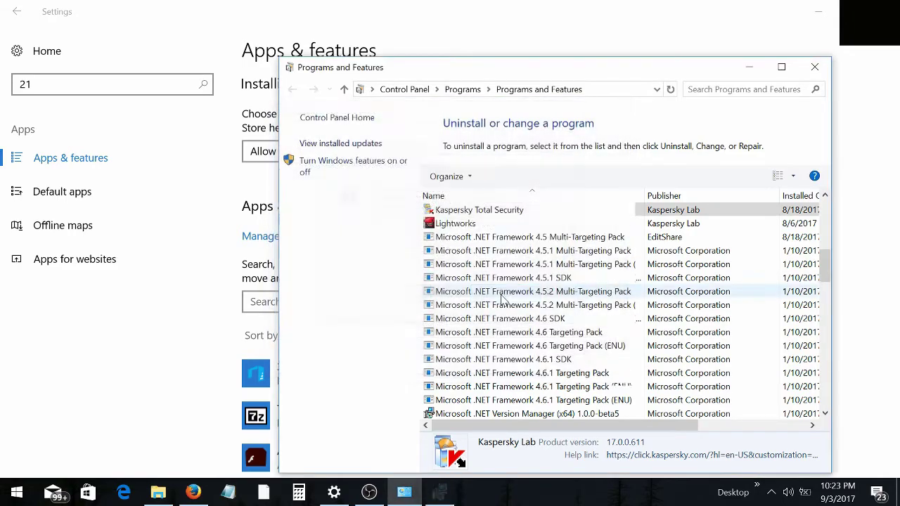
- Remove Kaspersky Total Security, keeping its license, settings, iChecker and encryption data
right_click(495, 213)
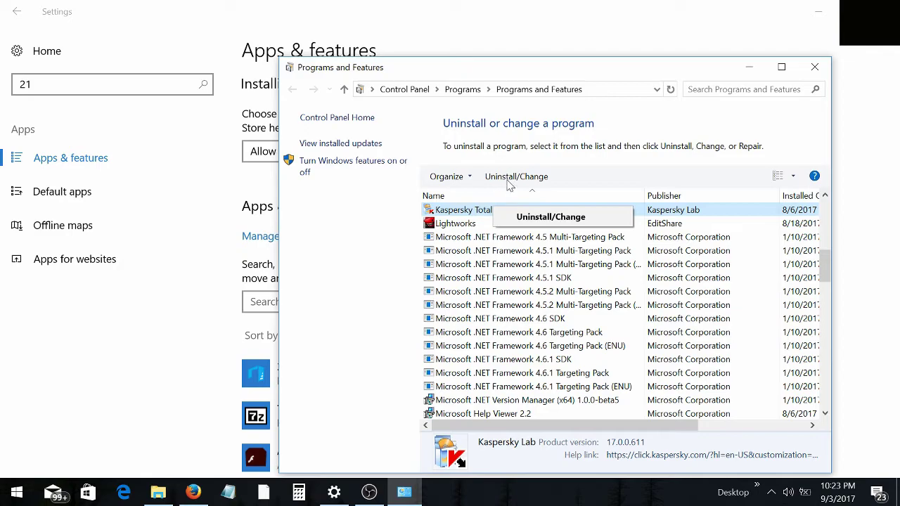
left_click(522, 219)
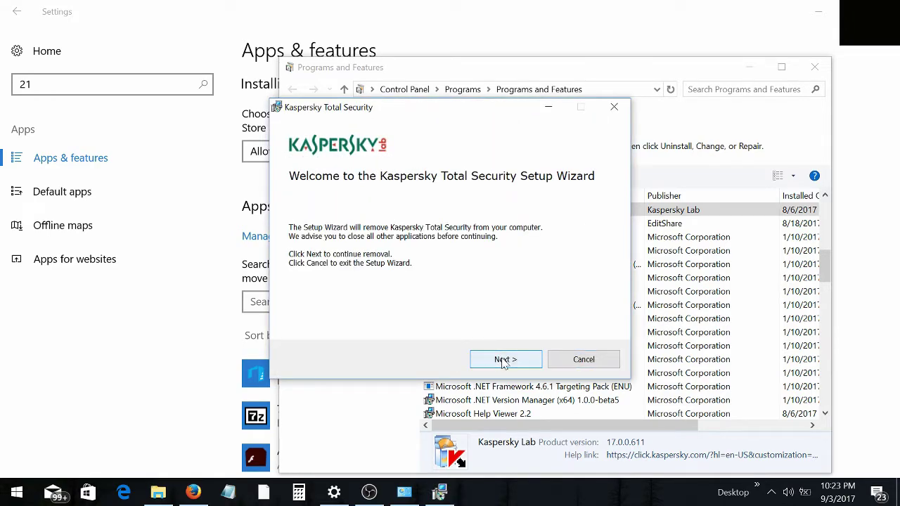
left_click(503, 360)
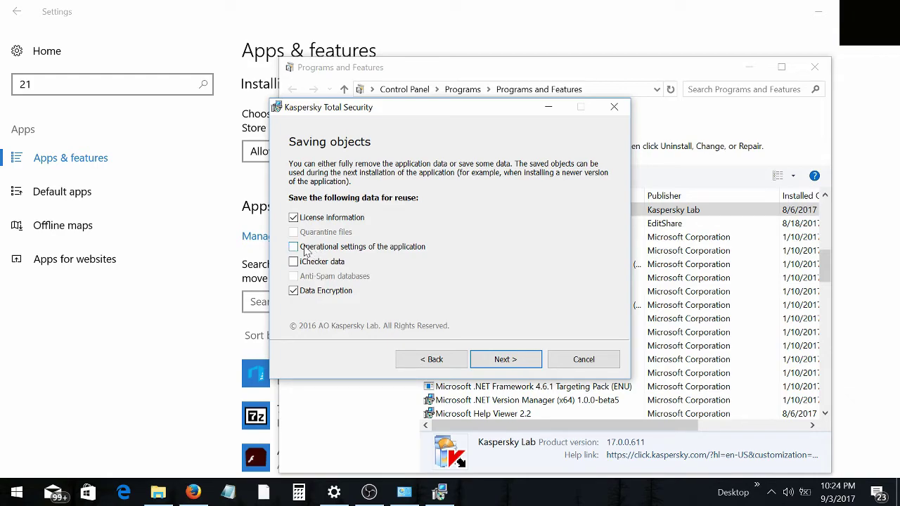
left_click(293, 249)
left_click(295, 263)
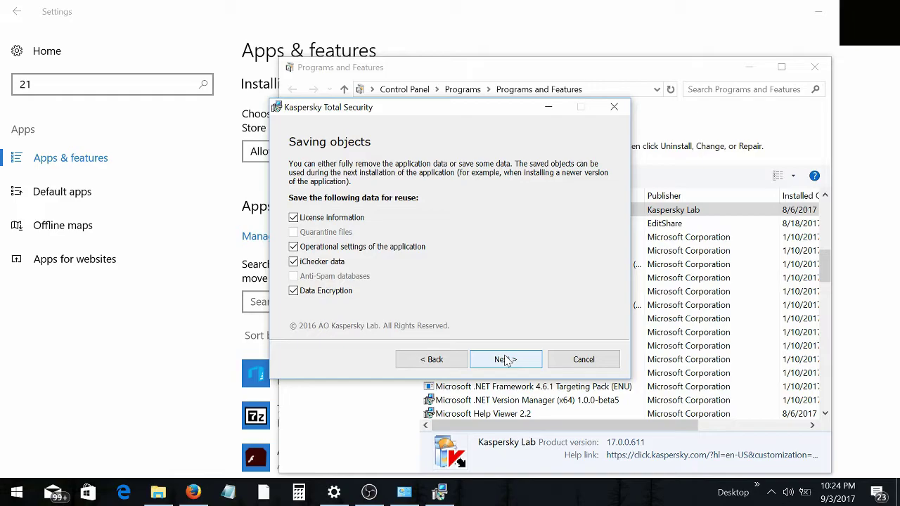
left_click(506, 360)
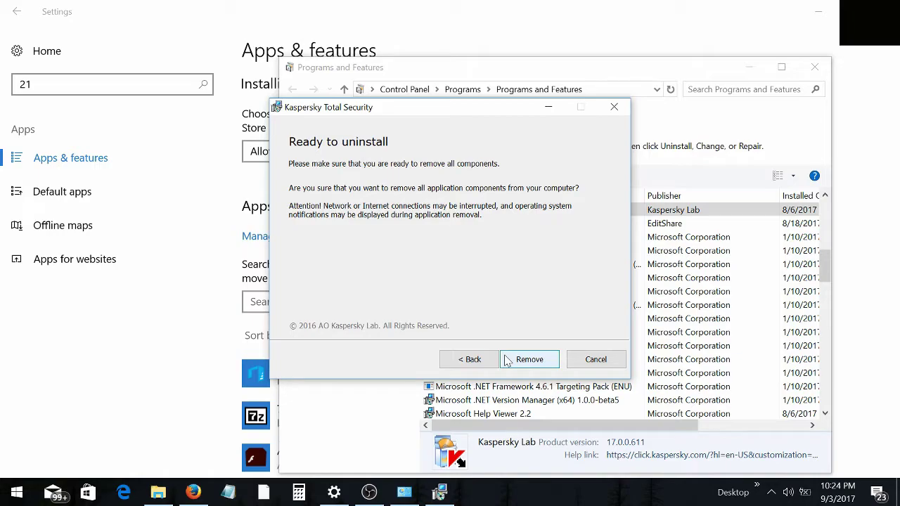
left_click(508, 360)
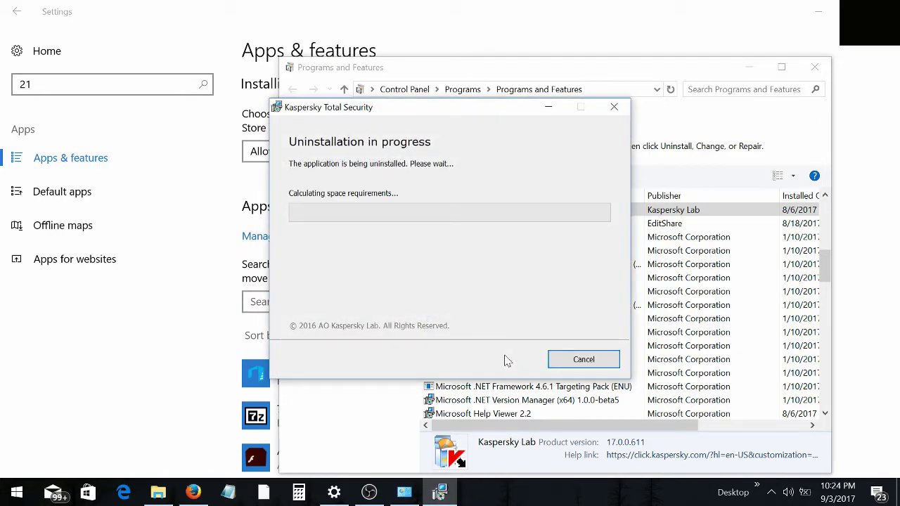